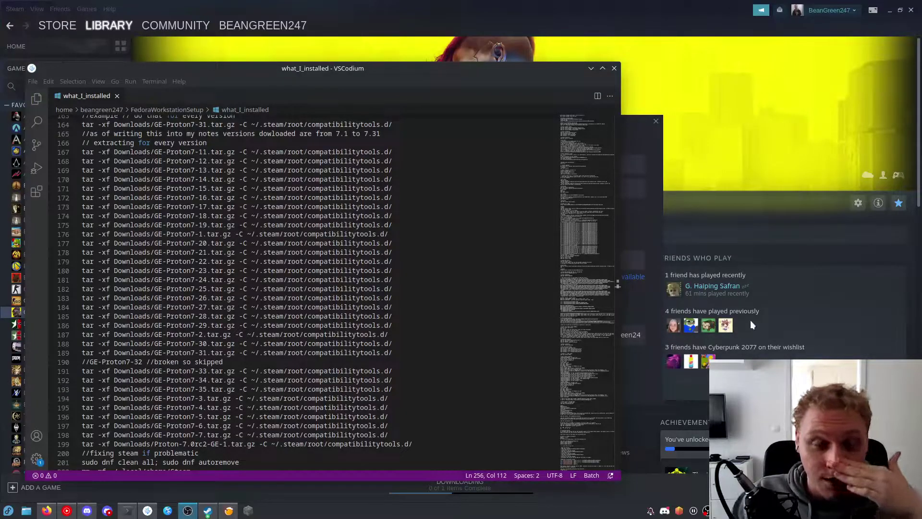
- Focus the setup notes editor and place the caret at the end of line 166
left_click(416, 280)
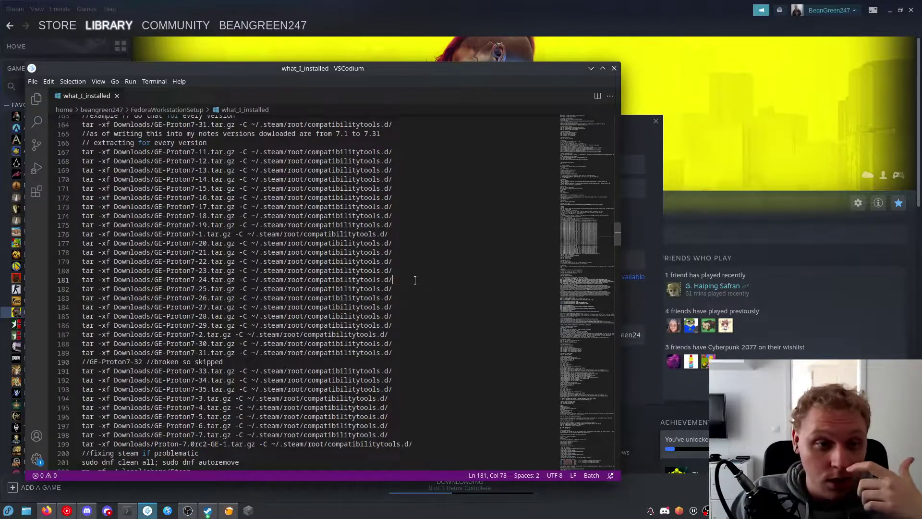
scroll(415, 280, "up", 2)
left_click(412, 189)
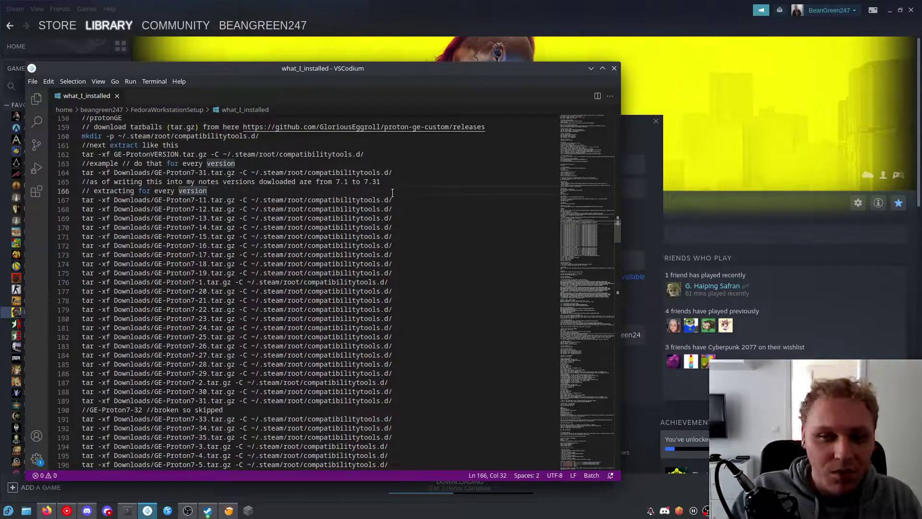
- Scroll through the what_I_installed notes to the Steam/Lutris launch-options section
scroll(384, 225, "up", 5)
scroll(382, 228, "up", 3)
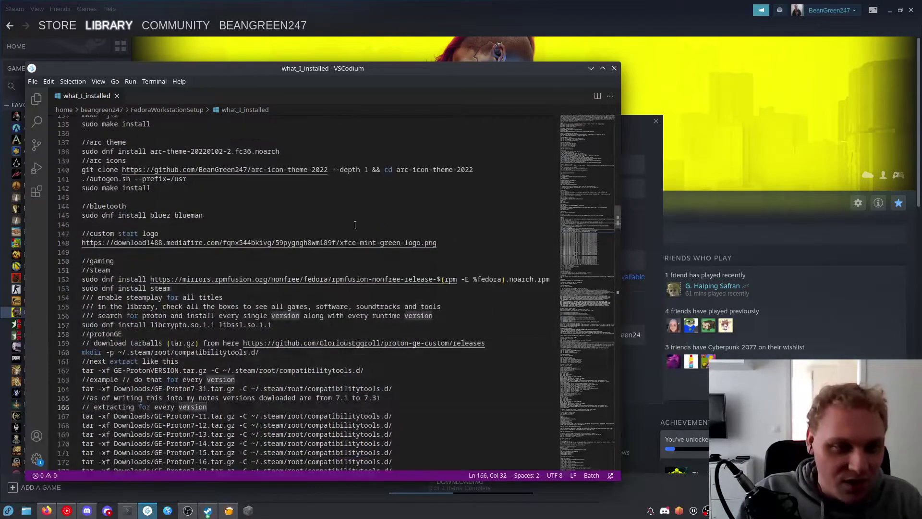
scroll(345, 221, "down", 18)
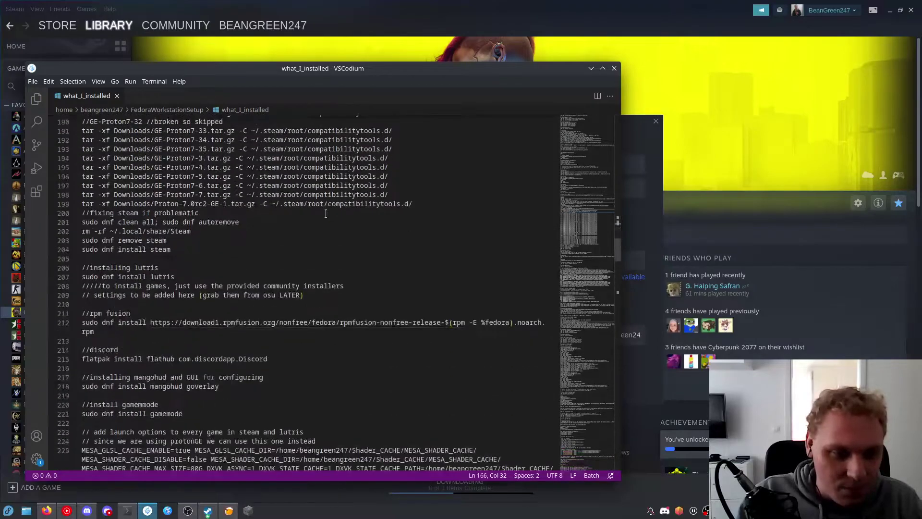
scroll(326, 213, "down", 6)
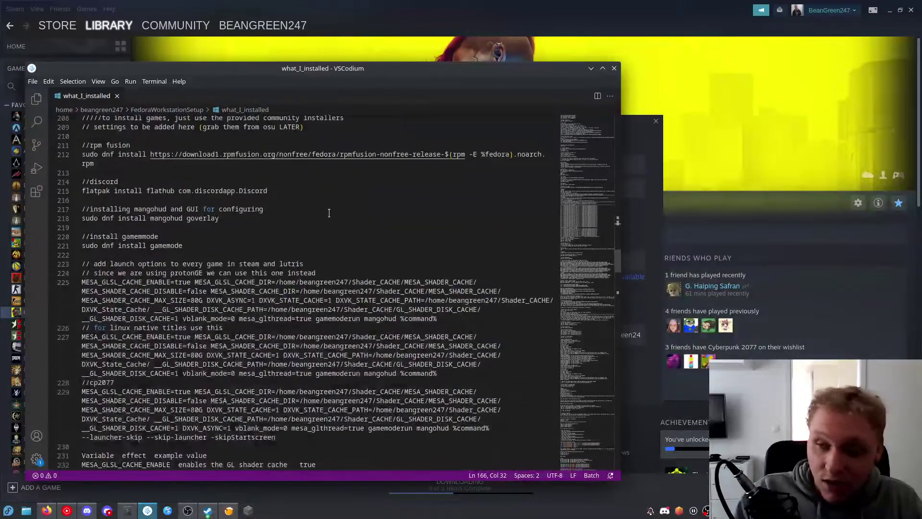
scroll(330, 212, "down", 14)
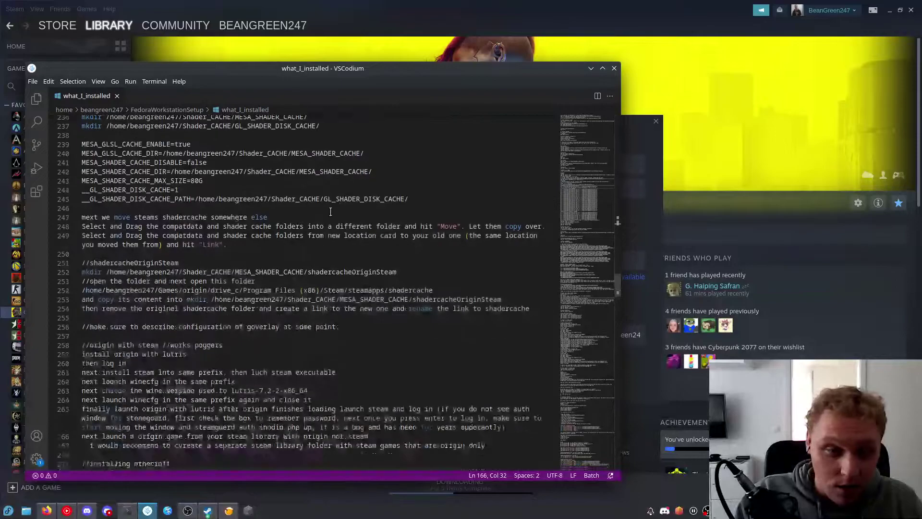
scroll(330, 211, "down", 5)
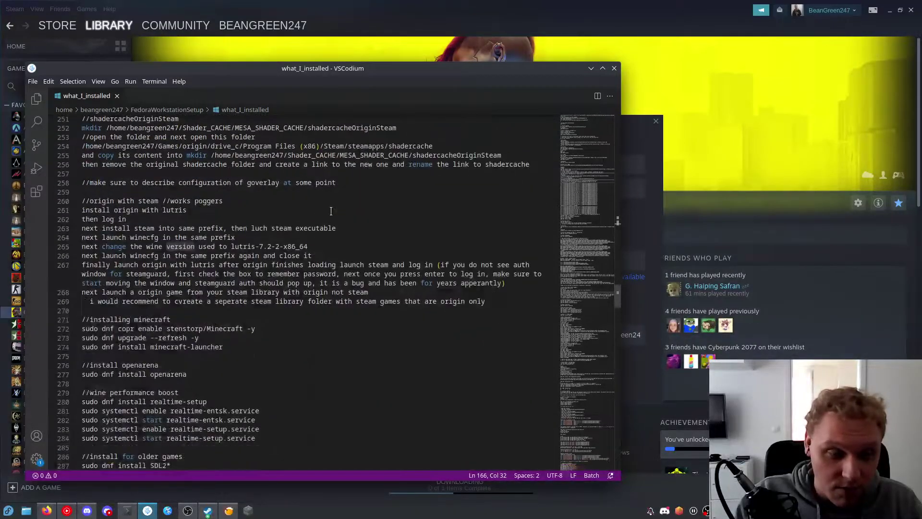
scroll(239, 291, "up", 4)
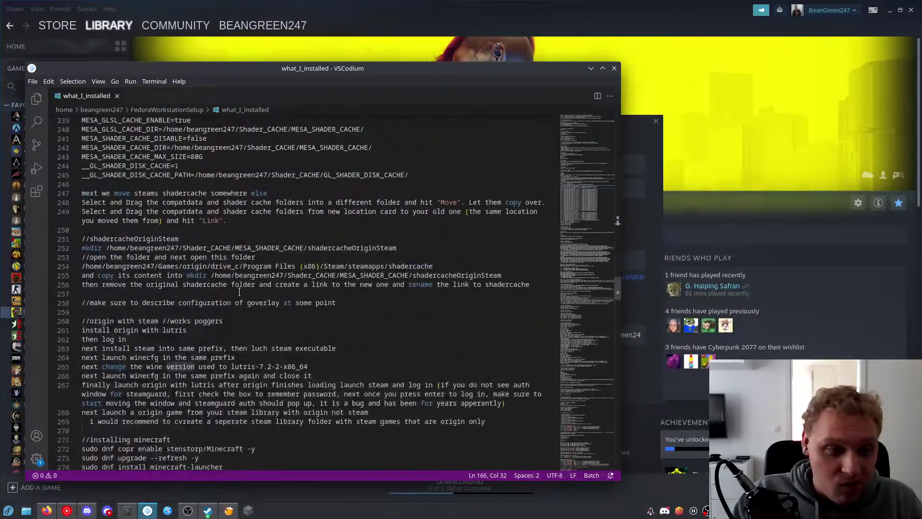
scroll(239, 291, "up", 8)
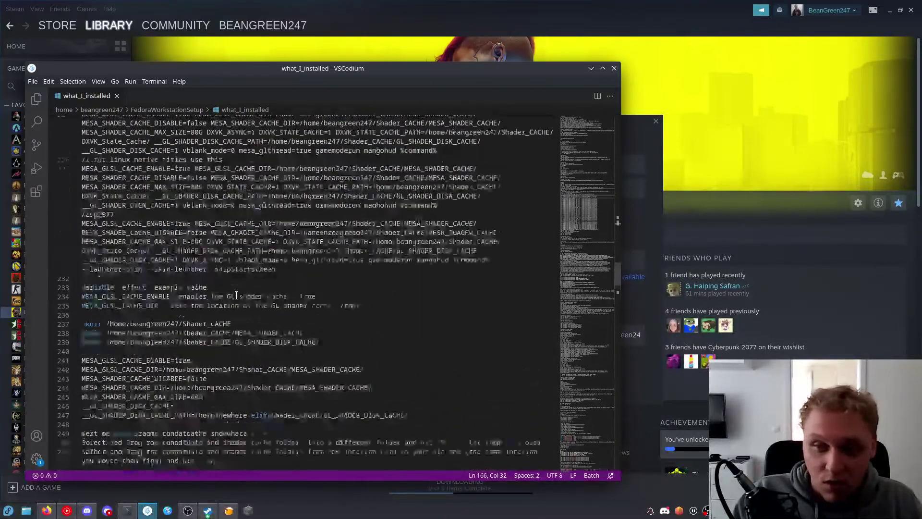
scroll(238, 296, "up", 4)
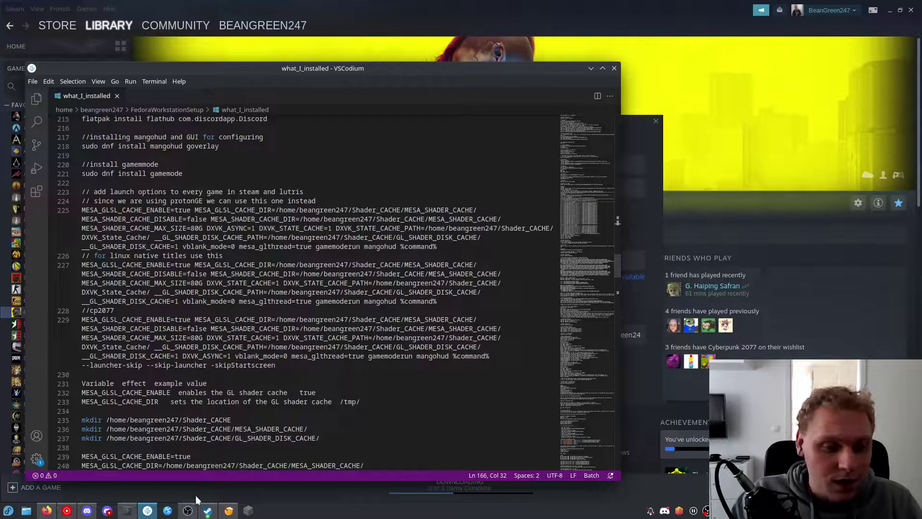
- Bring up the Konsole terminal reporting the Shader_CACHE folder sizes
left_click(127, 510)
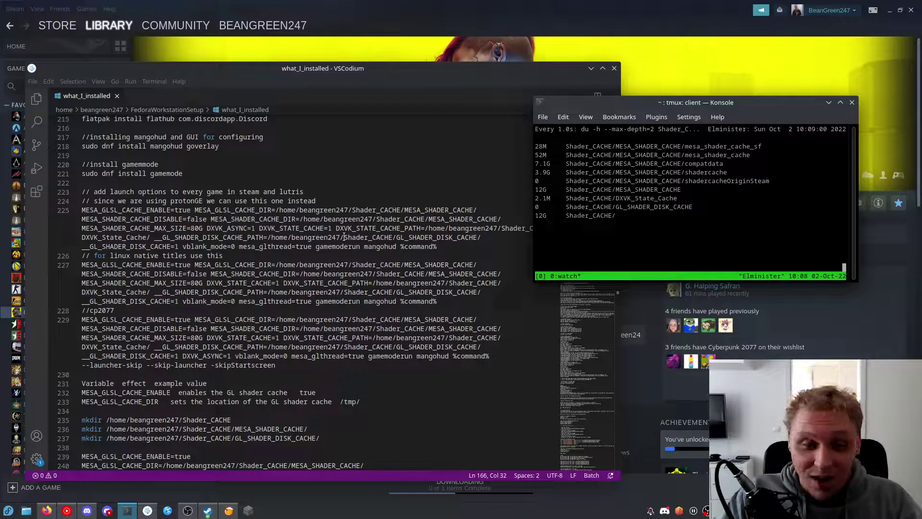
- Switch to the Lutris library and open the System options of Origin's configuration
left_click(229, 510)
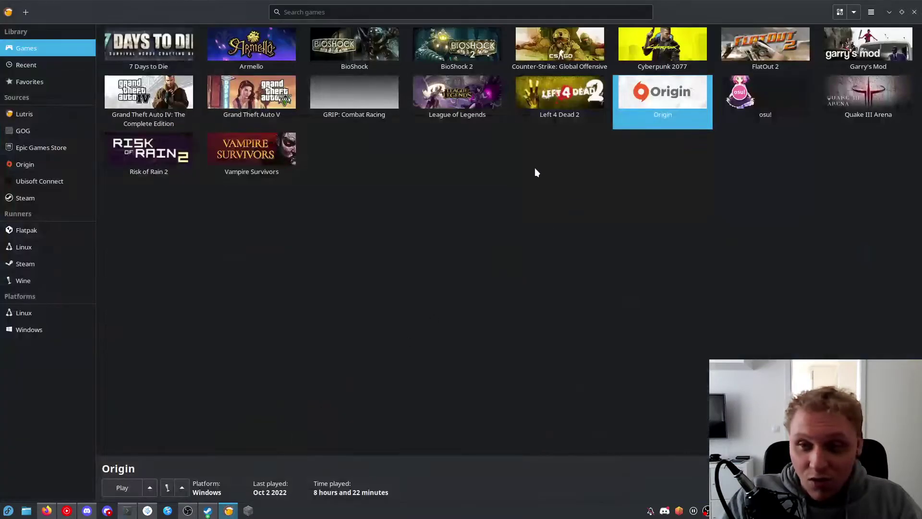
right_click(653, 83)
left_click(677, 131)
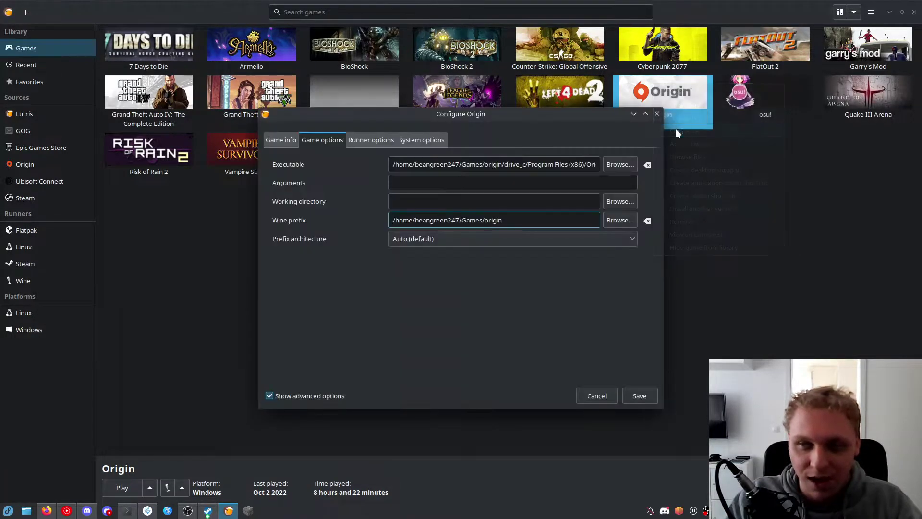
left_click(416, 142)
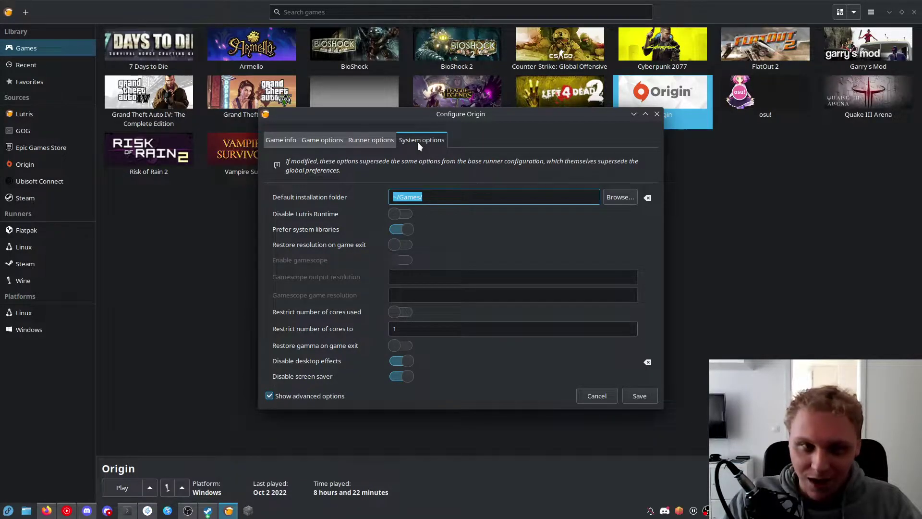
- Scroll Origin's System options to review its environment variables, including MESA_SHADER_CACHE_MAX_SIZE 80G
scroll(416, 233, "down", 8)
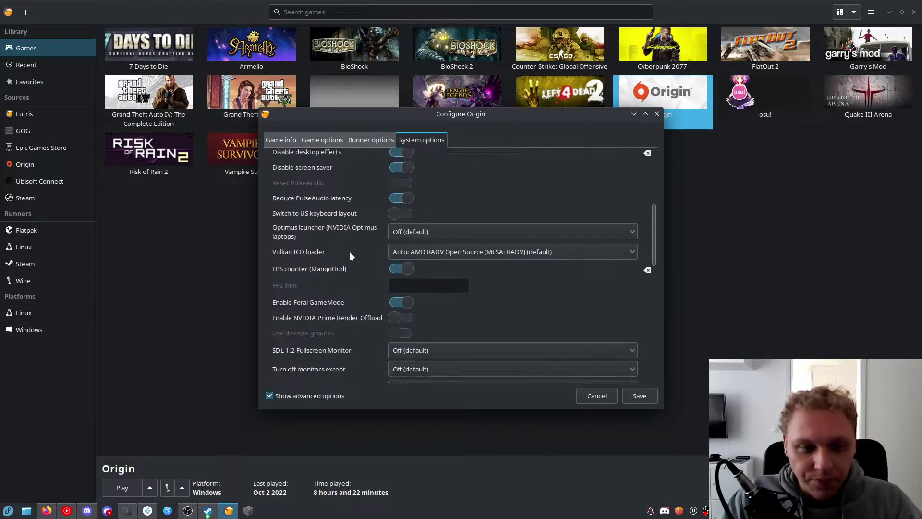
scroll(348, 251, "down", 6)
scroll(494, 276, "down", 1)
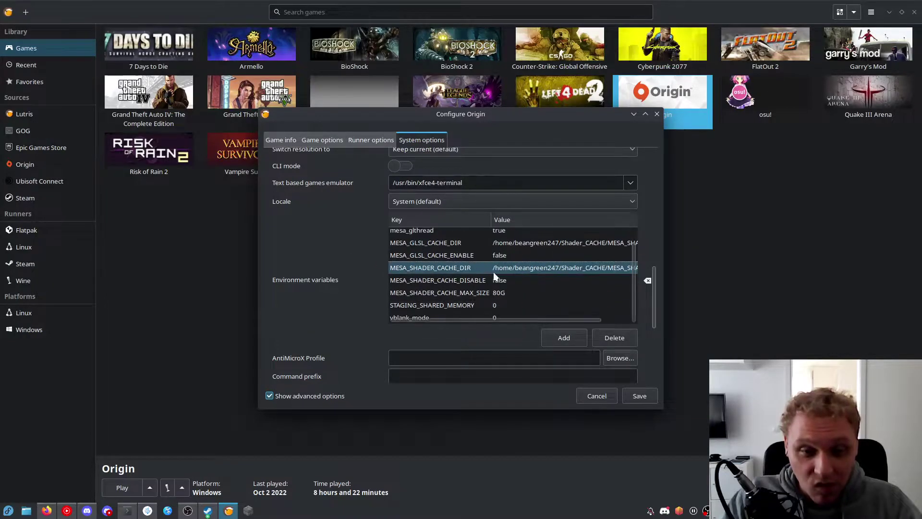
scroll(495, 276, "up", 1)
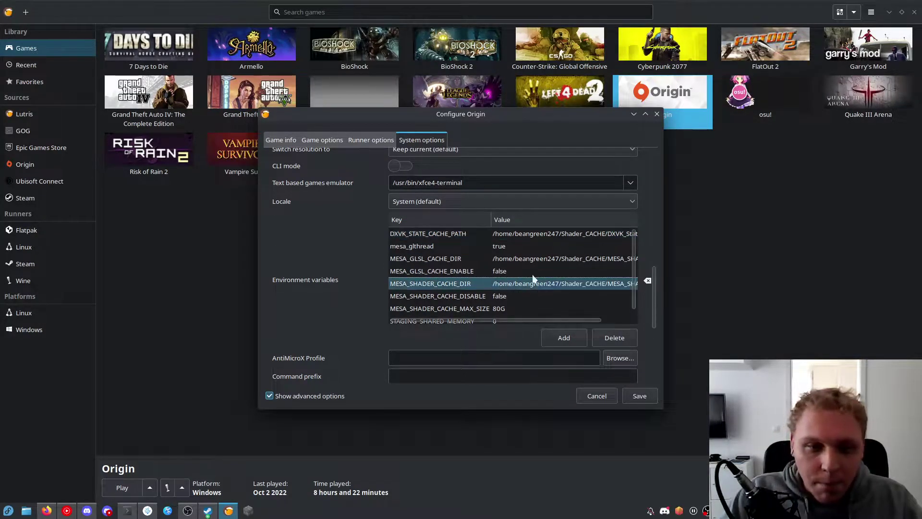
scroll(535, 264, "down", 1)
scroll(535, 264, "up", 1)
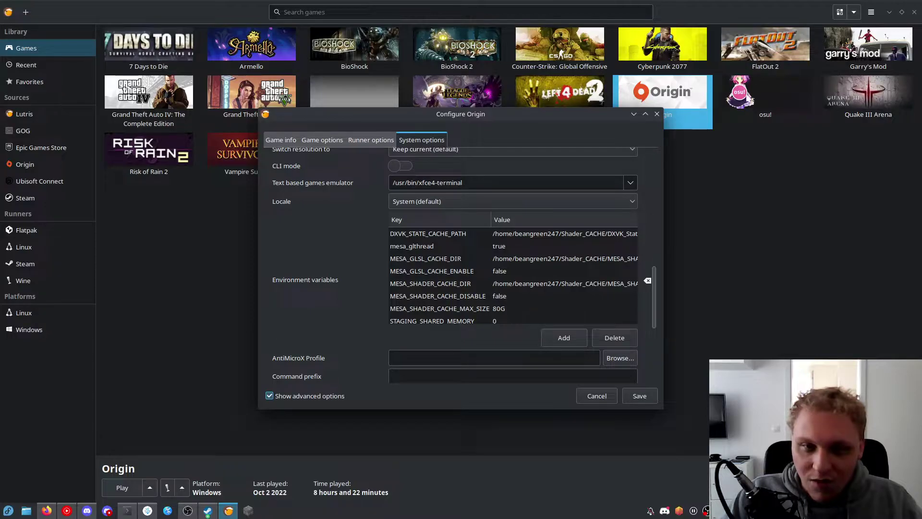
- Close Origin's configuration and open the System options of osu!'s configuration
left_click(657, 114)
right_click(751, 92)
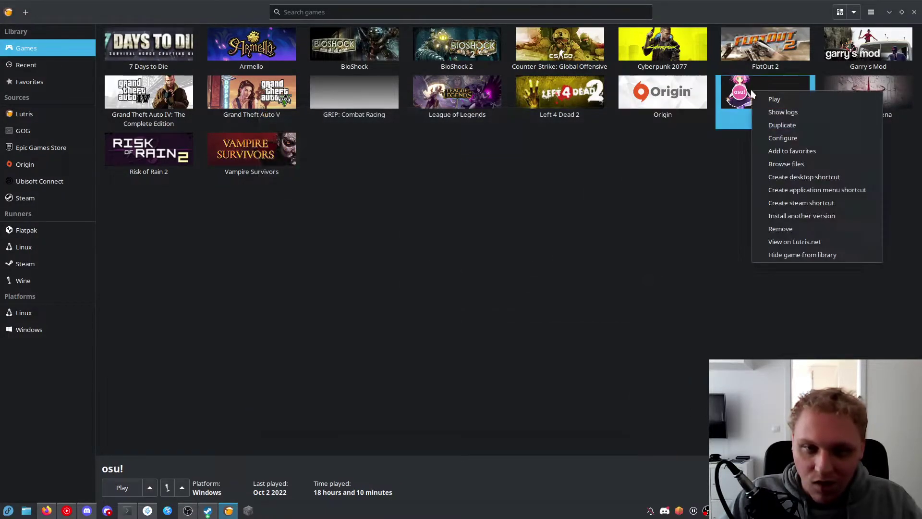
left_click(773, 138)
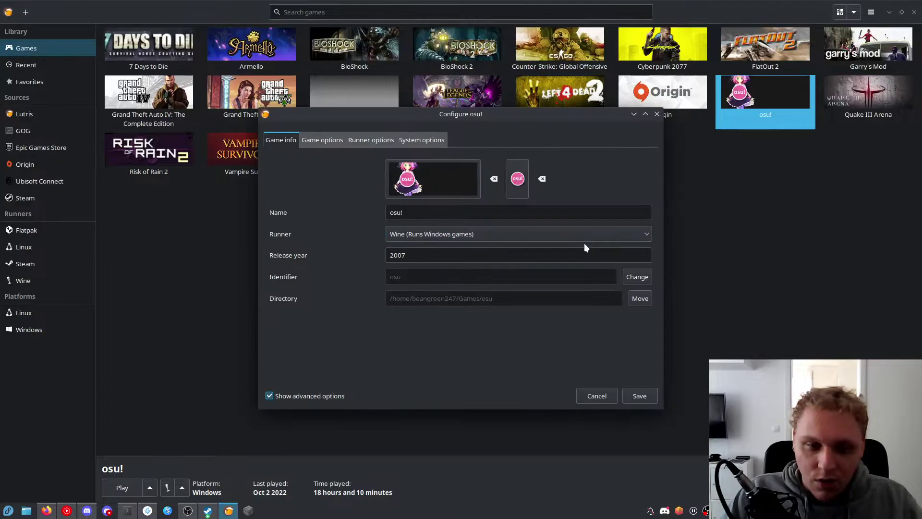
left_click(422, 140)
- Review osu!'s environment variables, selecting the MESA_SHADER_CACHE_DISABLE entry
scroll(452, 260, "down", 5)
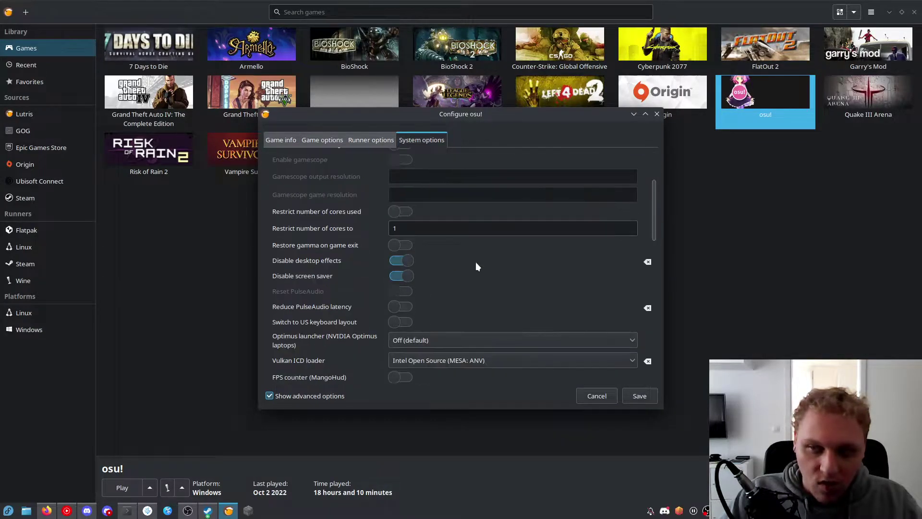
scroll(476, 262, "down", 10)
left_click(540, 311)
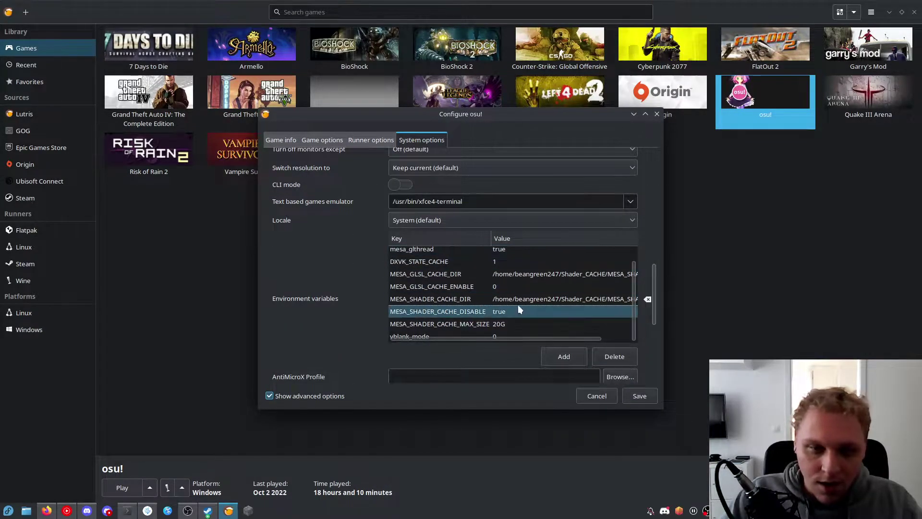
scroll(517, 302, "up", 1)
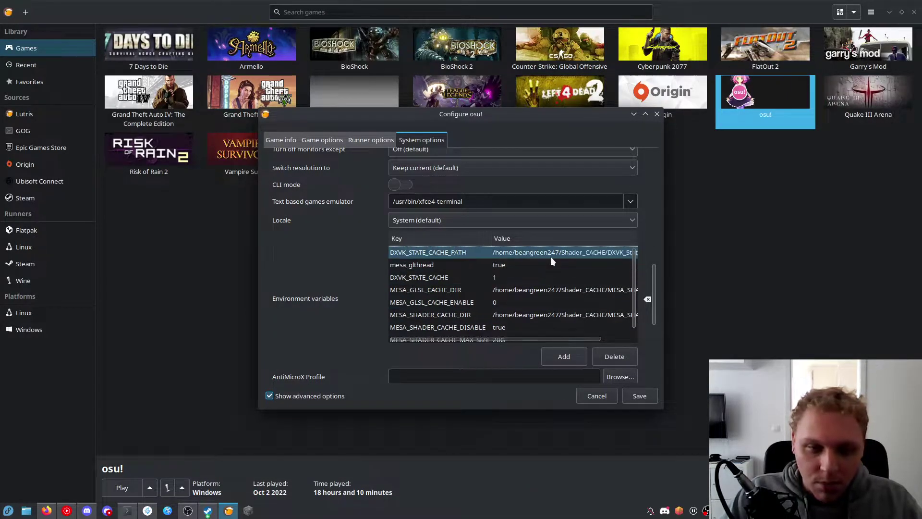
scroll(547, 288, "down", 1)
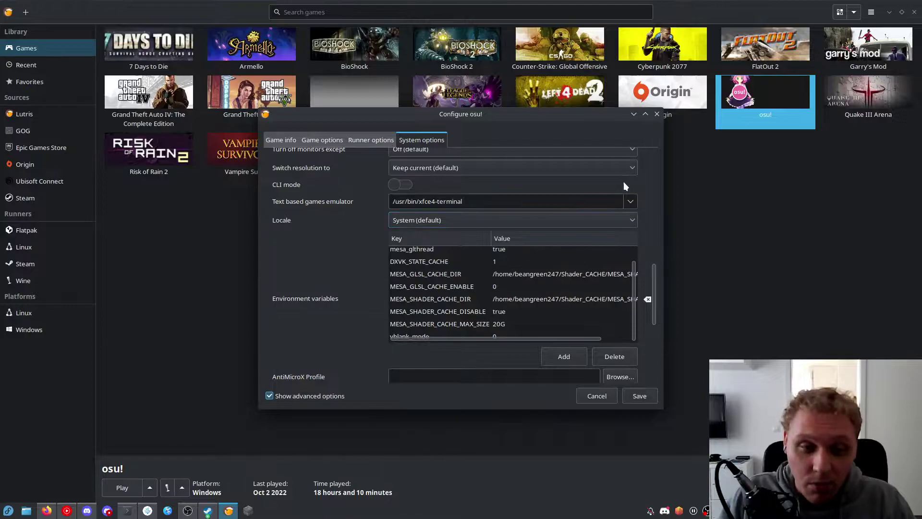
- Close osu!'s configuration, launch KWin Scripts by searching 'kwin', and move its window left
left_click(655, 114)
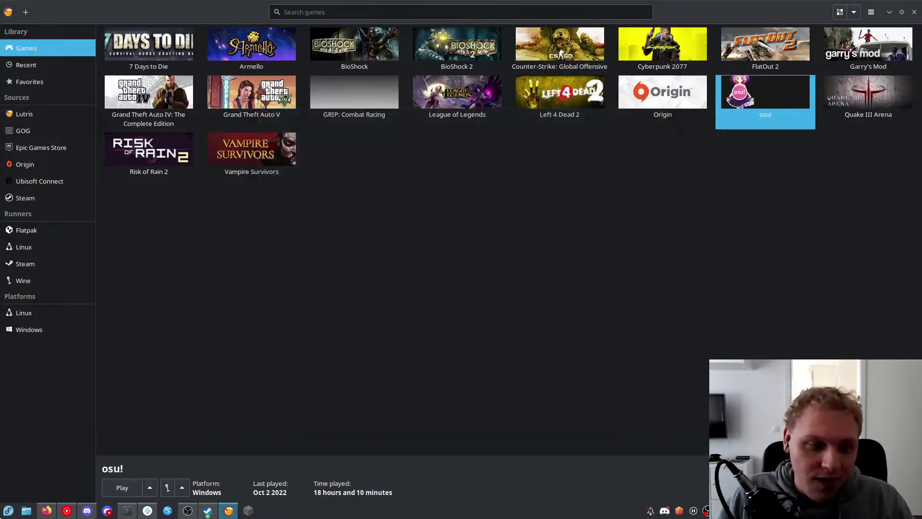
key("super")
type("kwin")
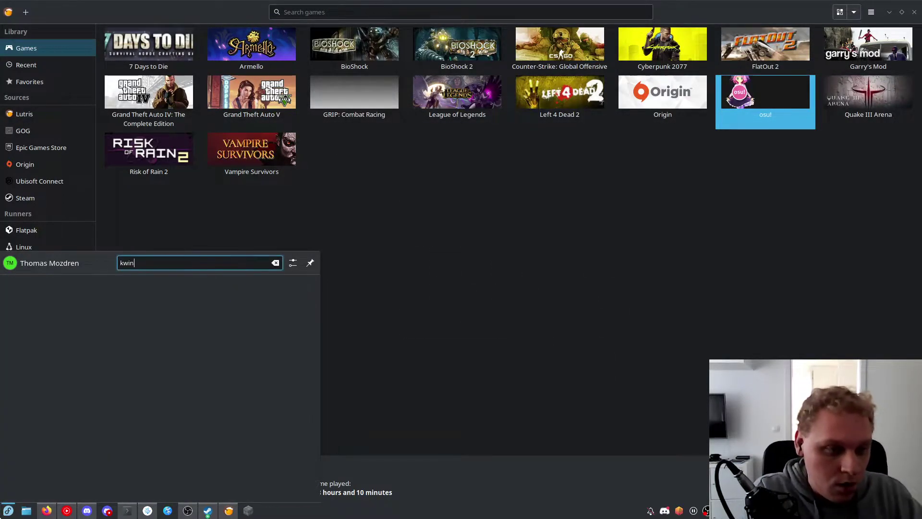
key("Return")
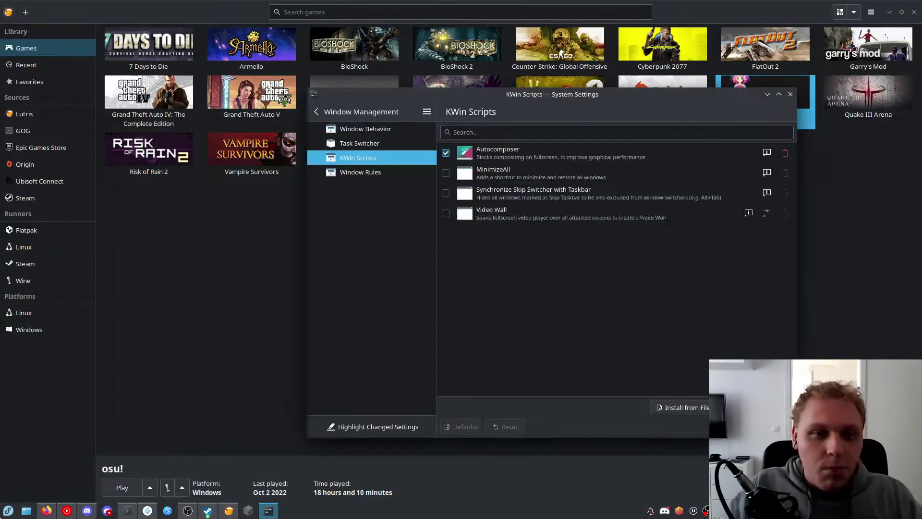
left_click_drag(563, 98, 402, 108)
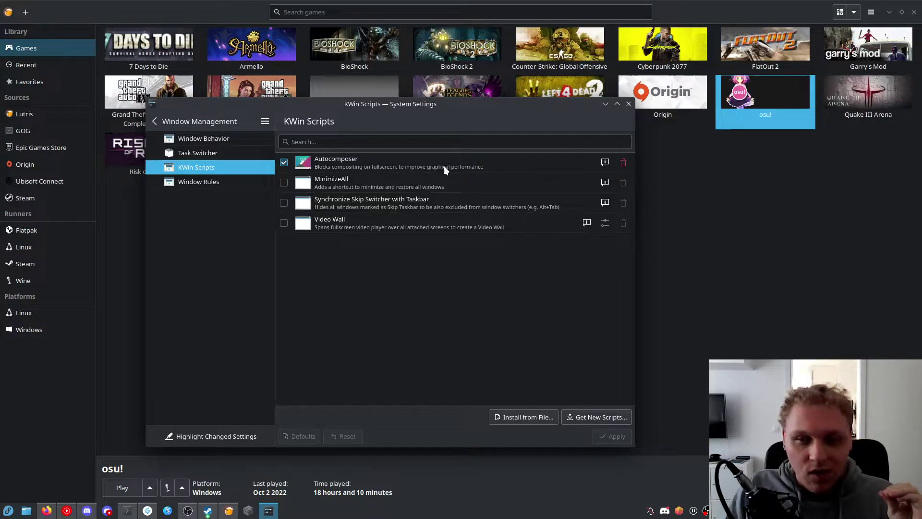
- Close System Settings and bring Cyberpunk 2077's Steam Properties window to the front
left_click(628, 104)
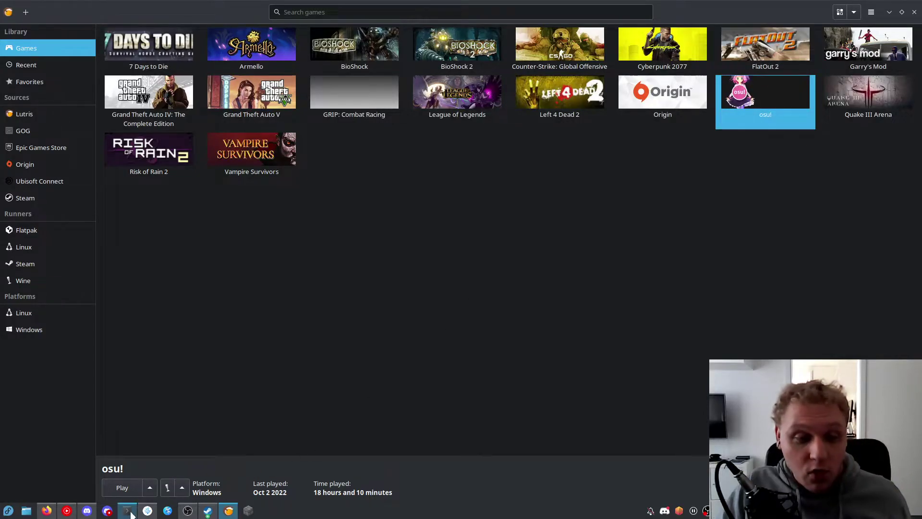
mouse_move(214, 513)
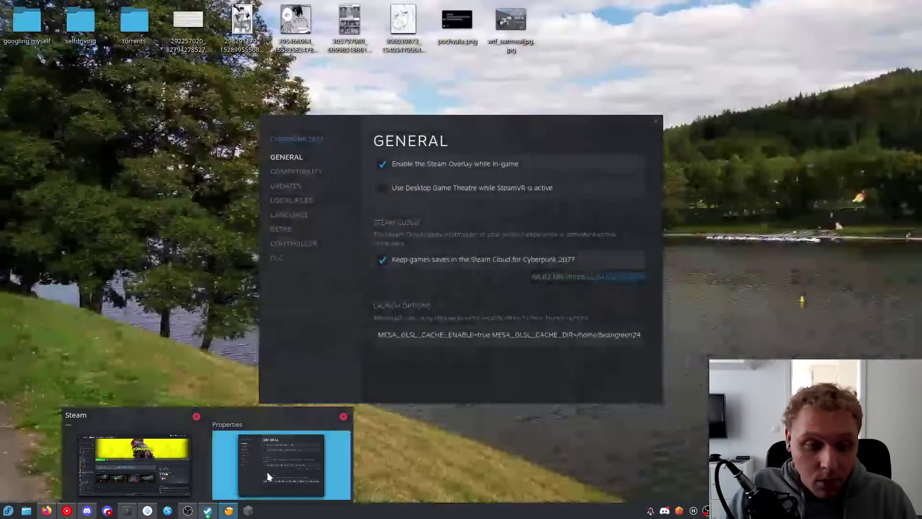
left_click(267, 472)
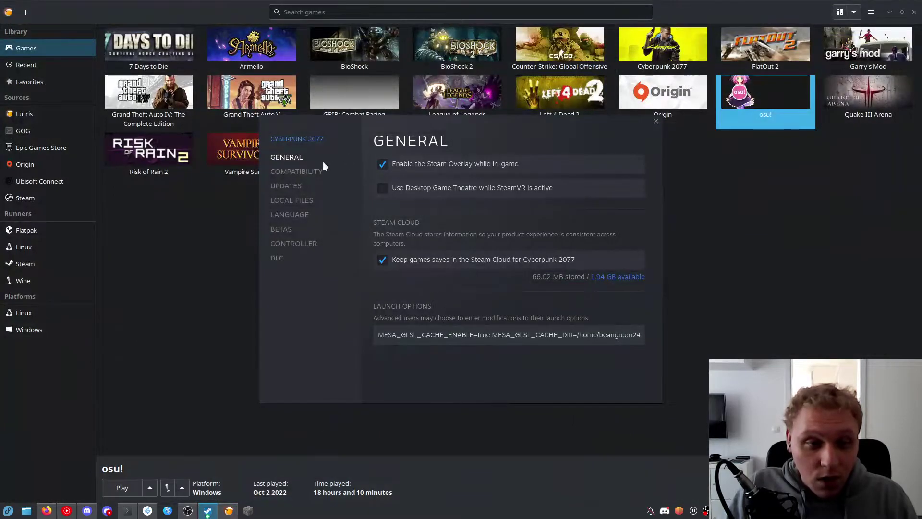
- Review the full launch options line through -skipStartscreen, then return to the VSCodium notes
left_click_drag(440, 334, 646, 335)
left_click(597, 334)
left_click(482, 335)
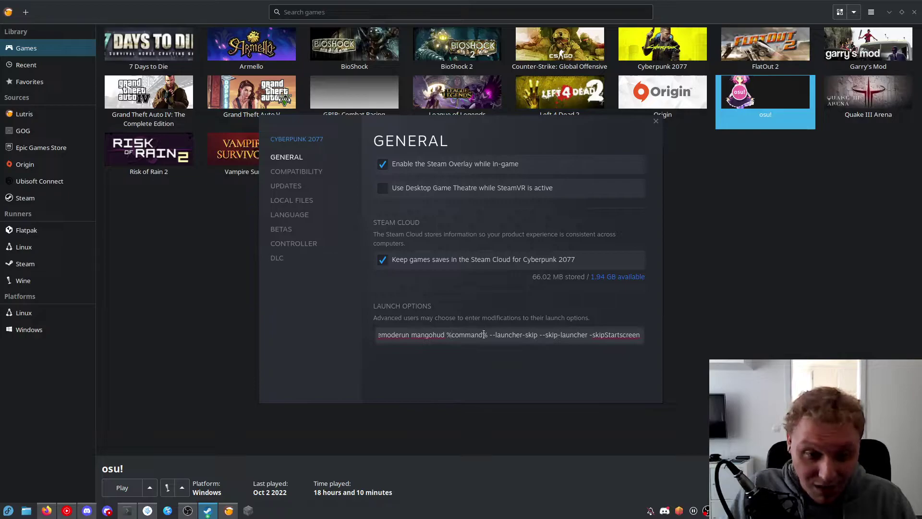
left_click(166, 510)
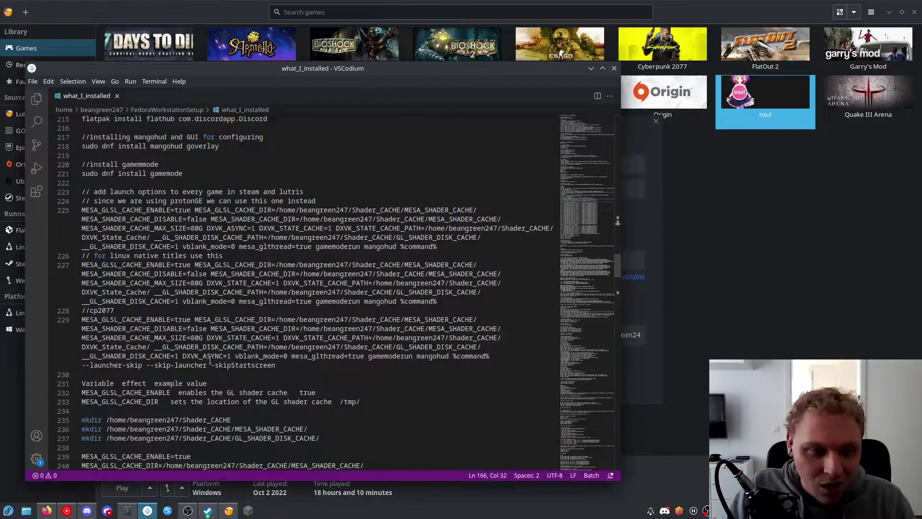
- Select the cp2077 launch line 229, then highlight only its 'd %command%' ending
left_click_drag(490, 356, 82, 320)
left_click(435, 356)
left_click_drag(445, 355, 489, 356)
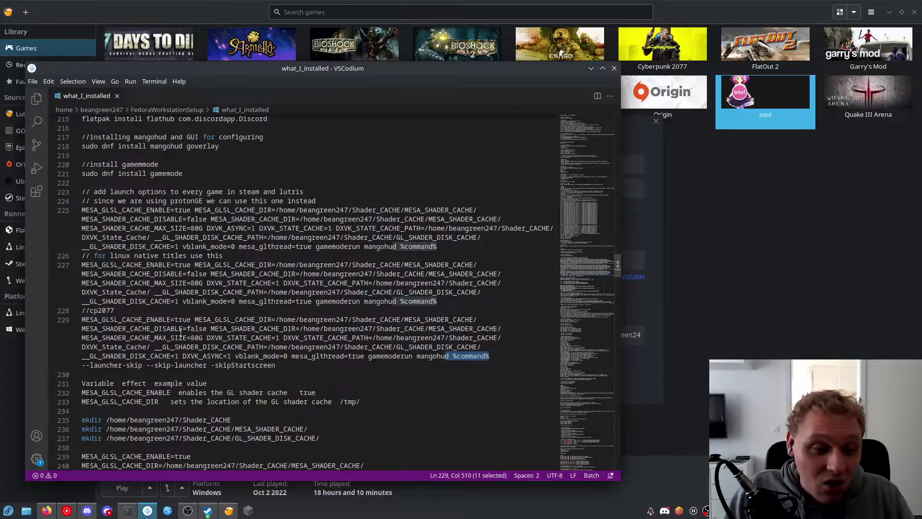
- Scroll back and forth around lines 223–229 to review the launch-option lines
scroll(180, 332, "down", 10)
scroll(192, 335, "up", 10)
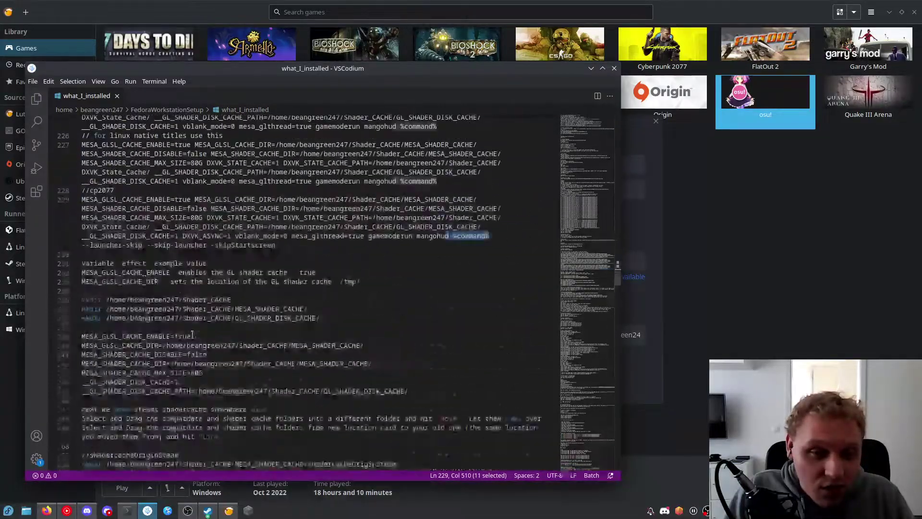
scroll(192, 335, "up", 4)
scroll(192, 335, "down", 1)
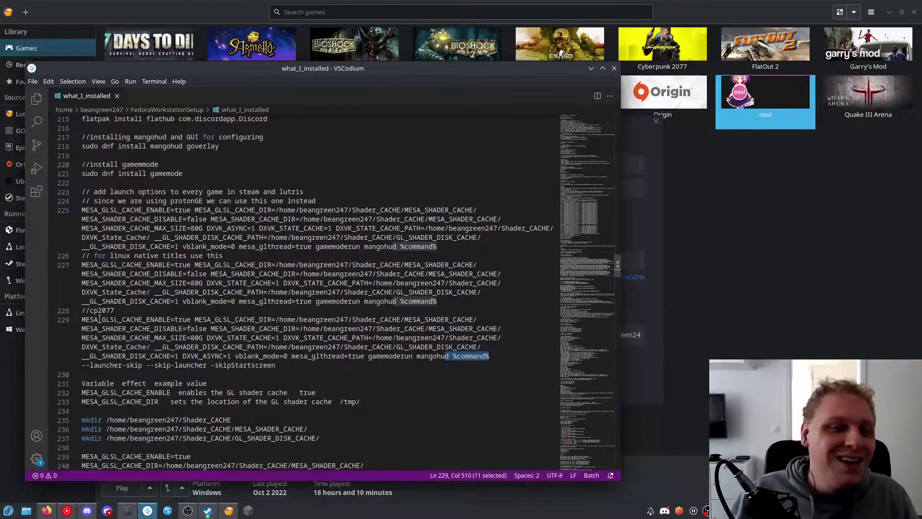
scroll(269, 259, "down", 7)
scroll(269, 258, "up", 6)
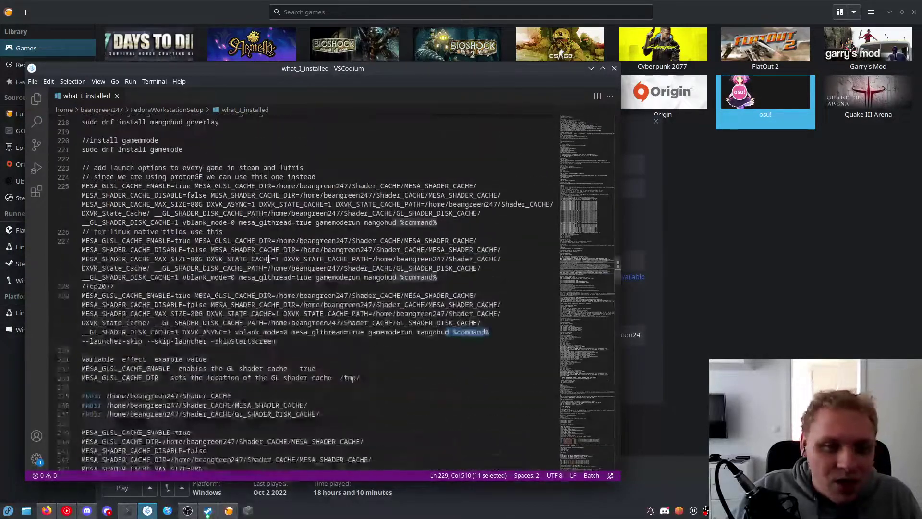
scroll(269, 259, "up", 7)
scroll(288, 259, "down", 2)
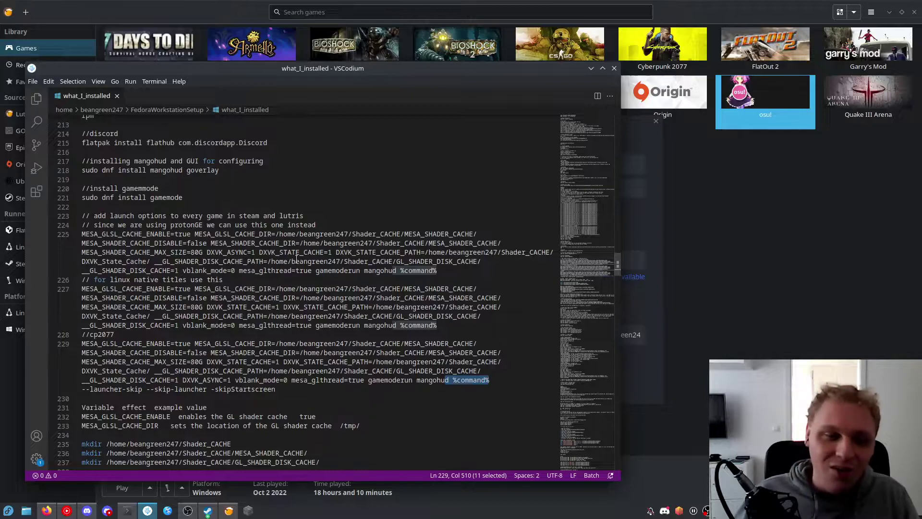
- Shift the VSCodium window and scroll to lines 225–252 with the cache-variable notes and mkdir commands
left_click_drag(282, 68, 301, 49)
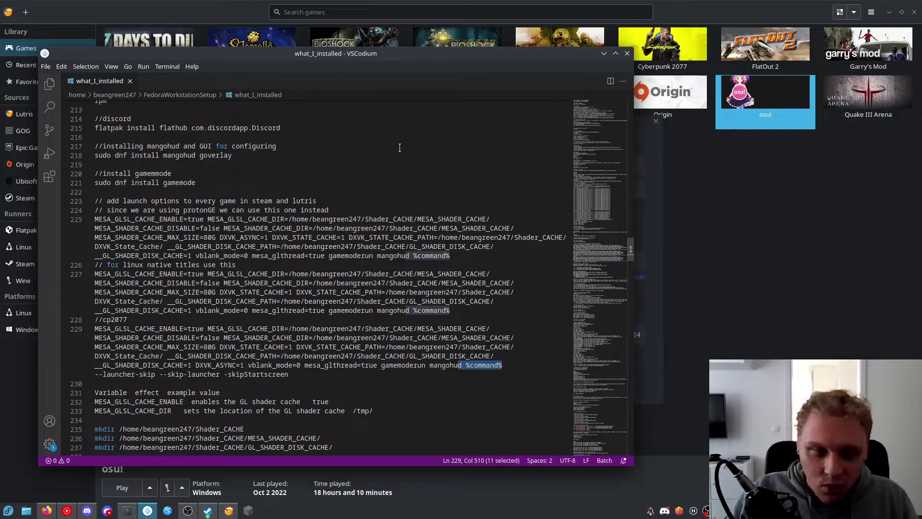
scroll(500, 266, "down", 5)
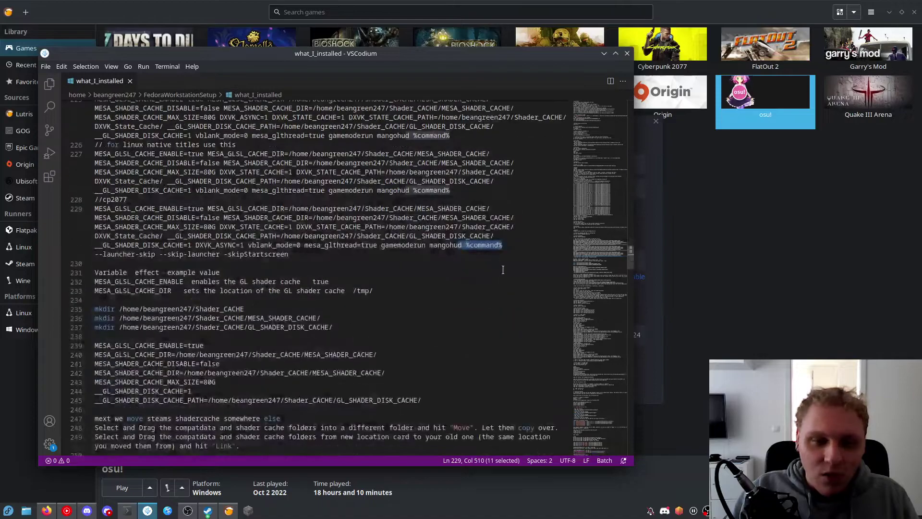
scroll(600, 367, "down", 15)
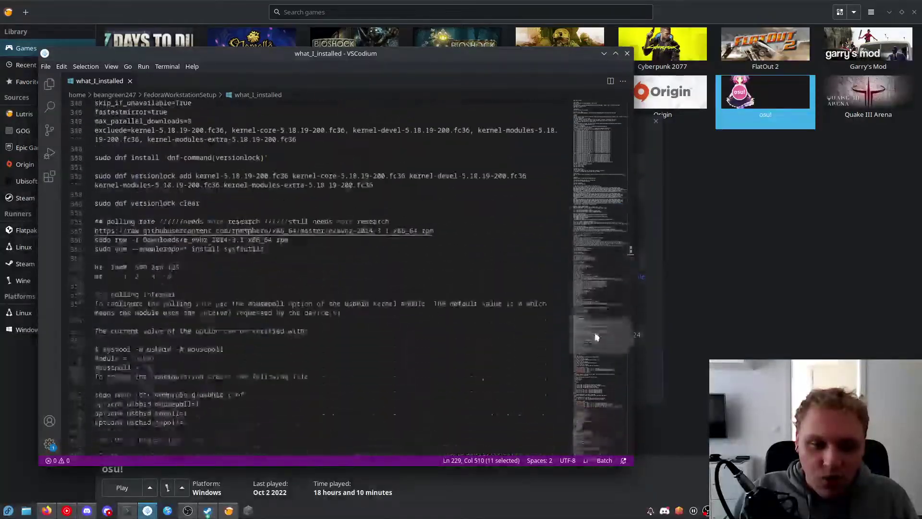
left_click_drag(595, 347, 586, 249)
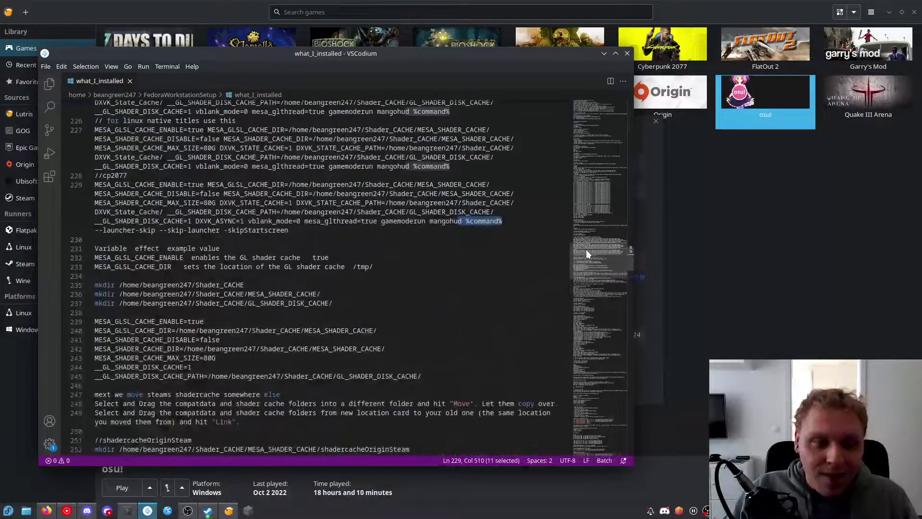